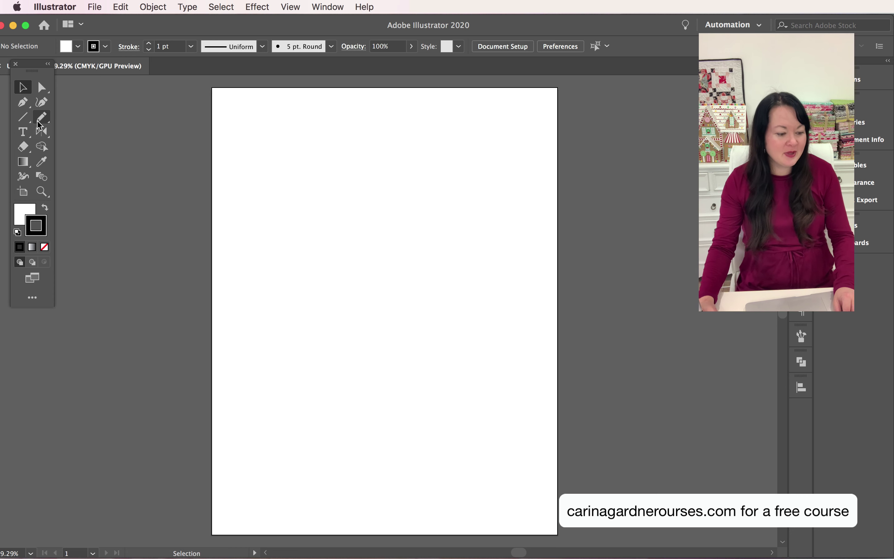
- Make the Pen tool the active drawing tool after viewing its anchor-tool flyout
left_click(27, 106)
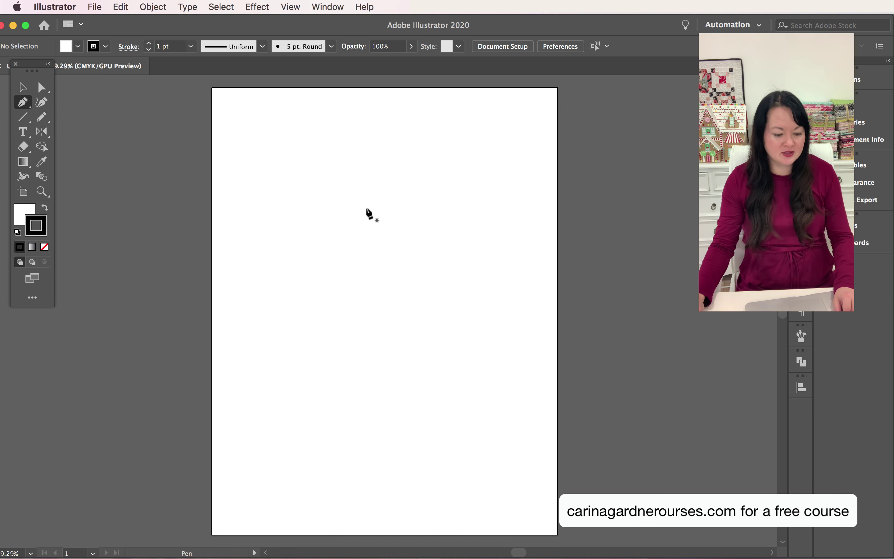
left_click(27, 108)
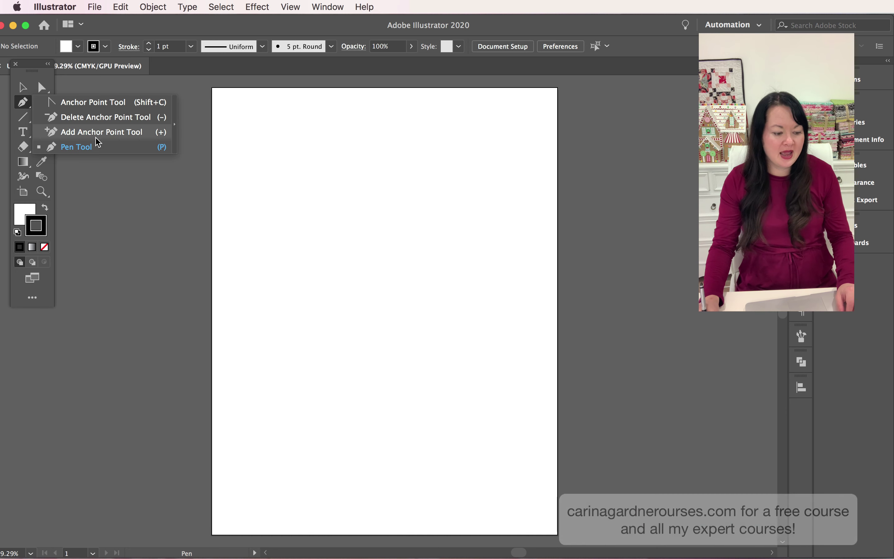
left_click(97, 147)
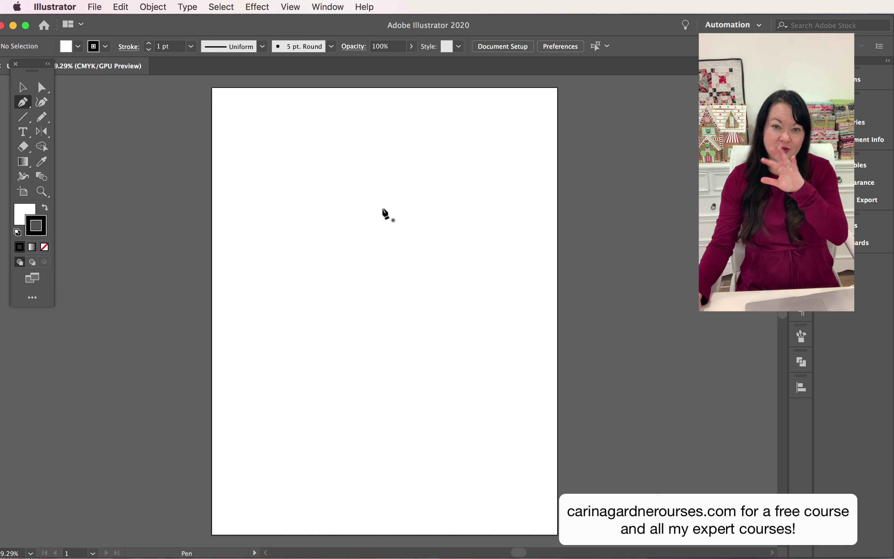
- Pen-draw the left lobe from an inner top anchor, arching smoothly down to its left side
left_click(362, 229)
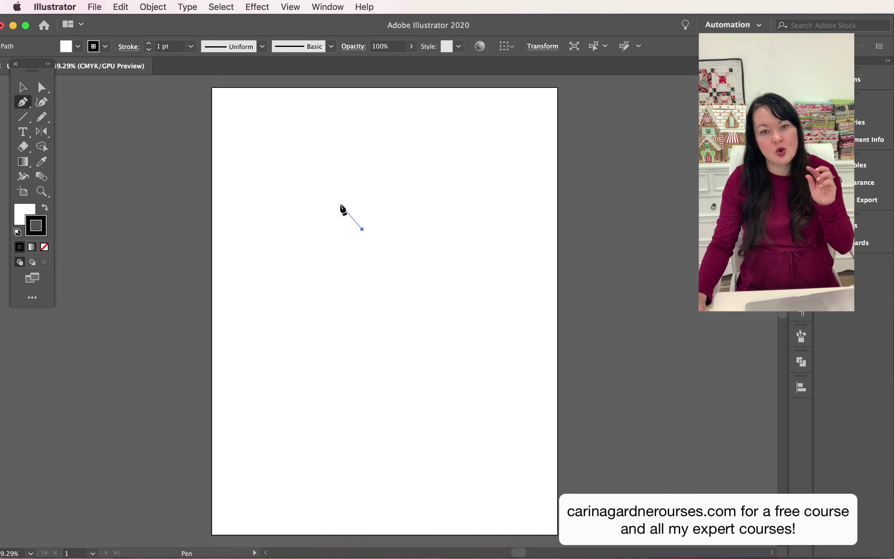
left_click_drag(338, 207, 316, 206)
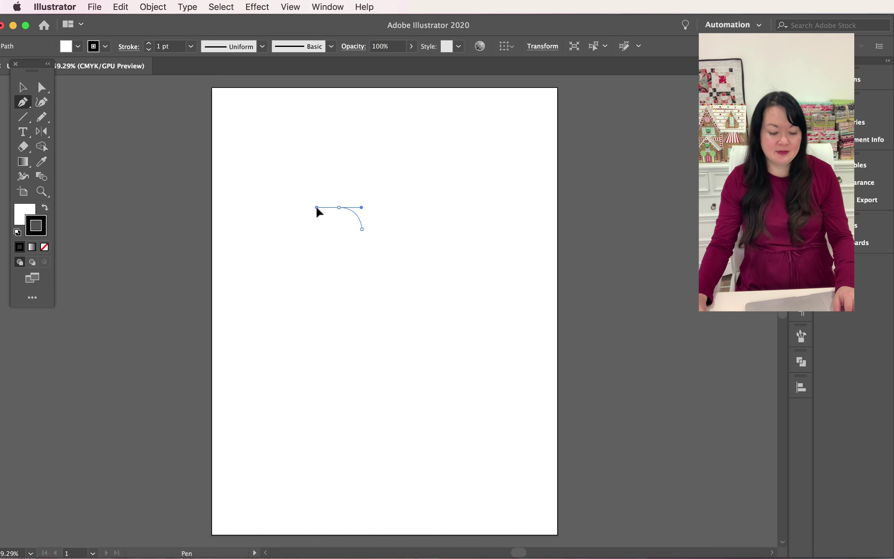
left_click_drag(316, 207, 316, 206)
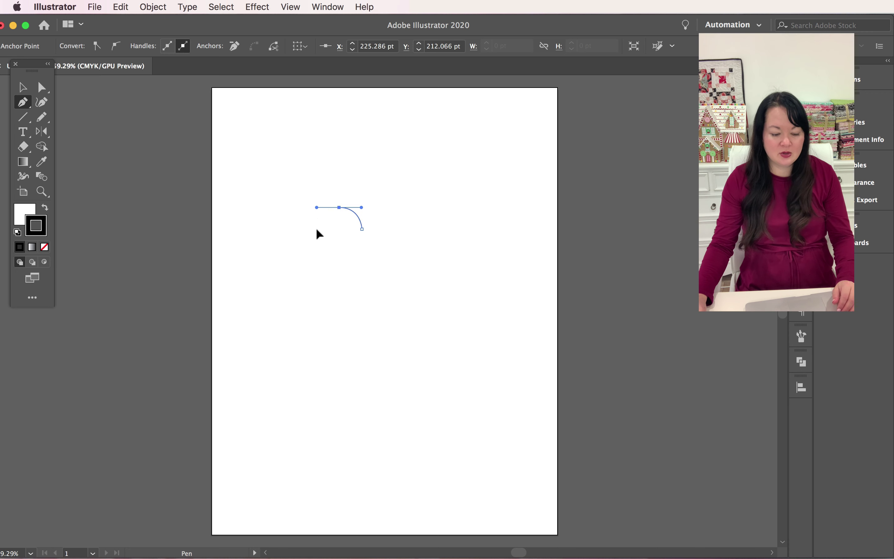
left_click_drag(316, 229, 313, 237)
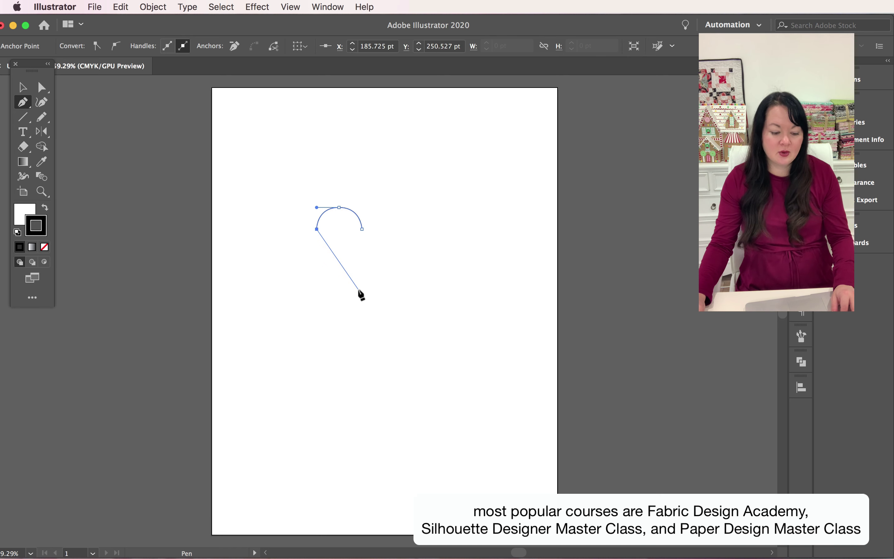
- Add a sharp-cornered bottom tip and close the path at the starting anchor
left_click_drag(360, 288, 408, 312)
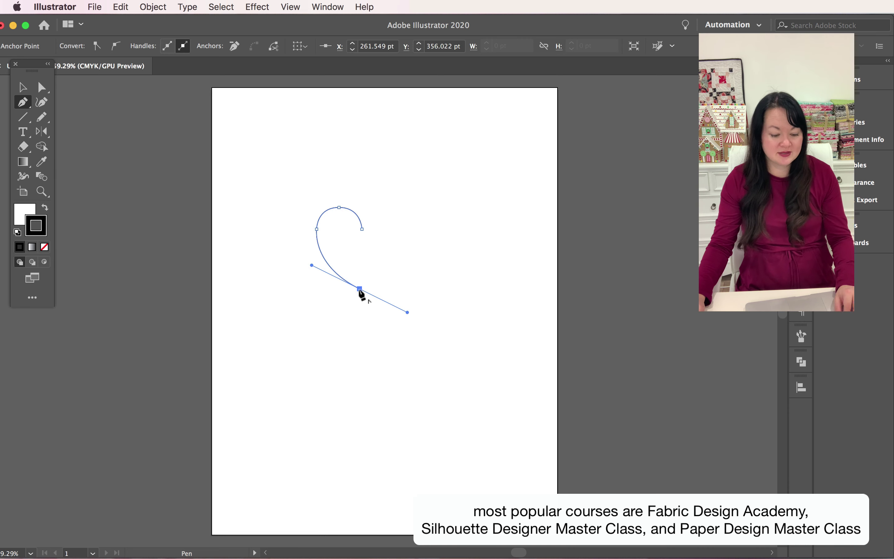
mouse_move(359, 289)
left_mouse_down()
mouse_move(343, 359)
mouse_move(358, 301)
mouse_move(329, 256)
mouse_move(361, 293)
mouse_move(337, 285)
mouse_move(357, 299)
left_mouse_up()
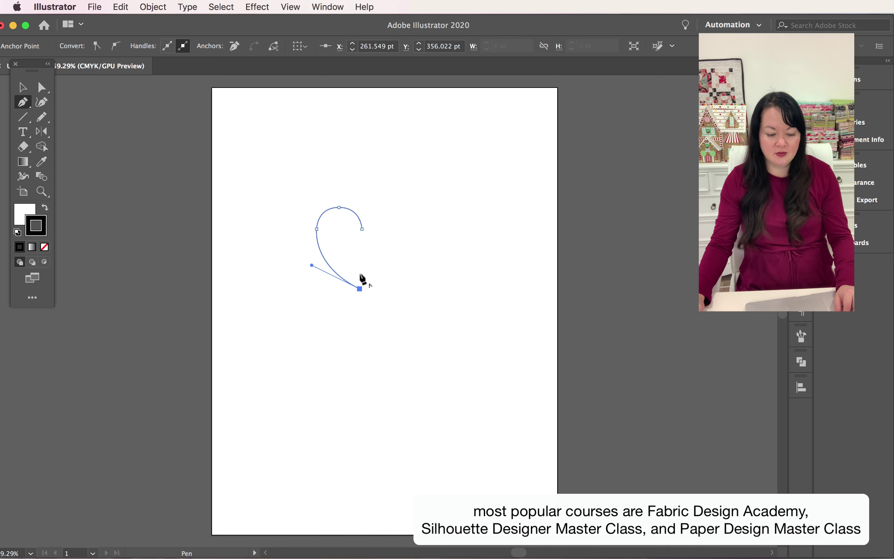
left_click(363, 229)
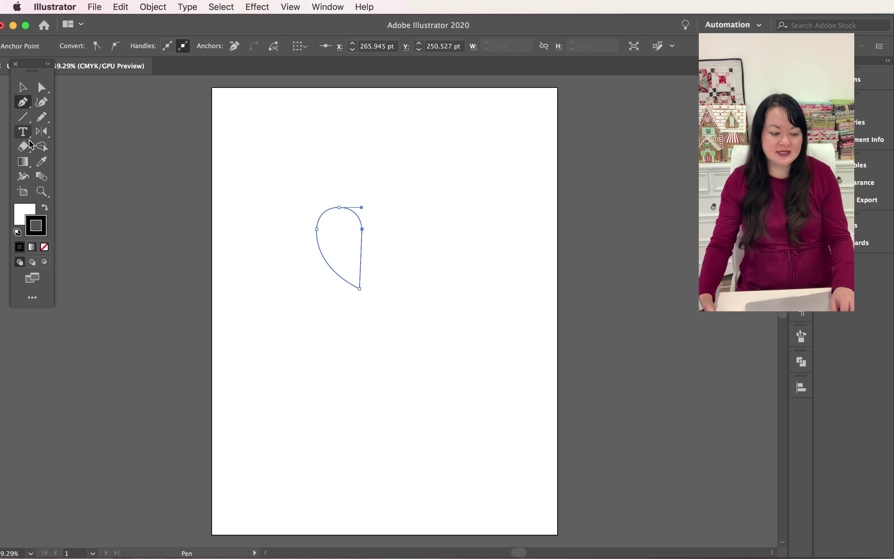
- Draw a tall rectangle to the right of the half heart
left_click(23, 121)
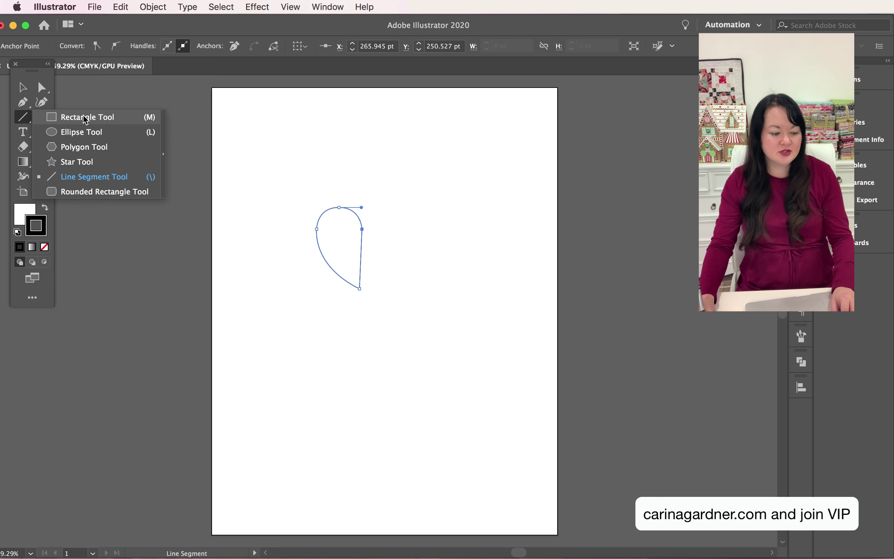
left_click(86, 119)
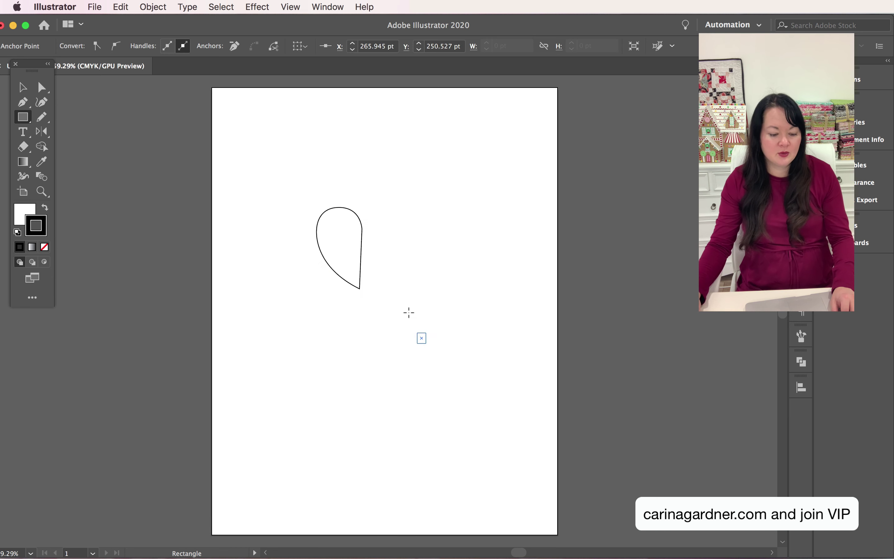
left_click_drag(409, 312, 363, 169)
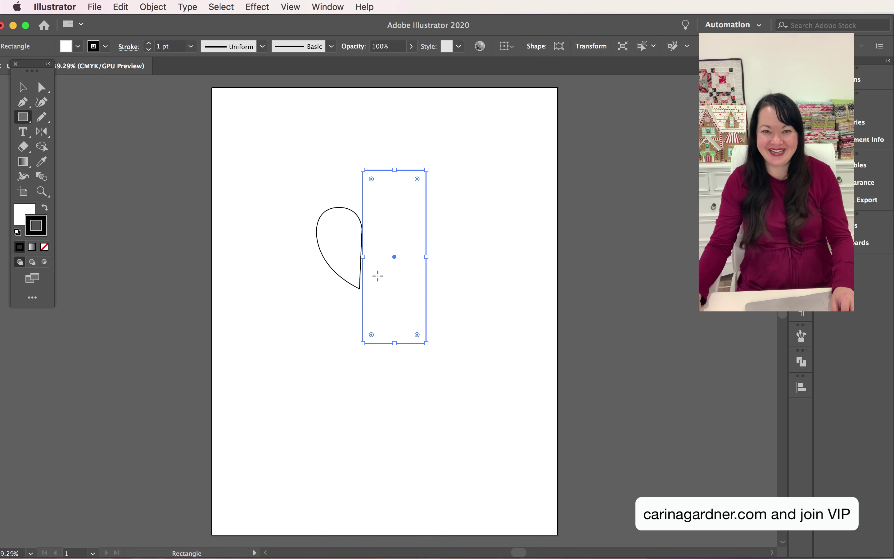
- Rotate the half heart so its straight side stands vertical against the rectangle
left_click(25, 88)
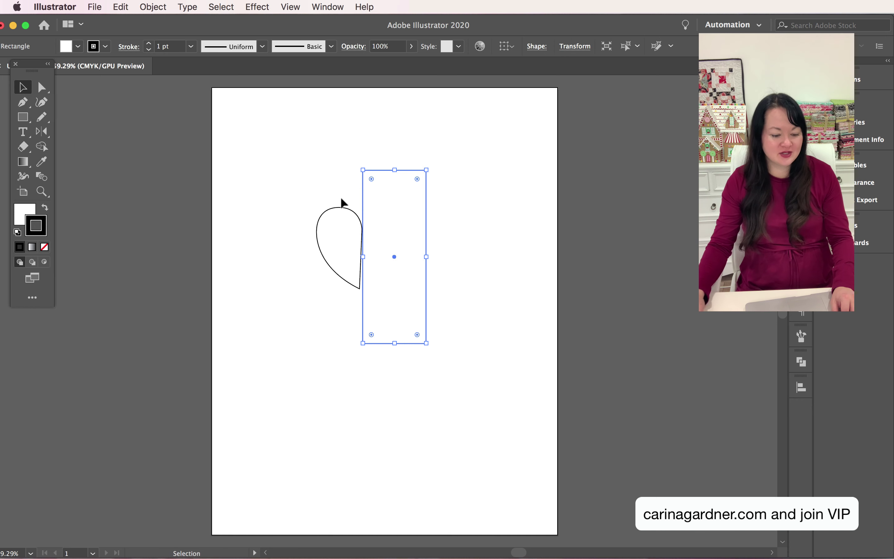
left_click(334, 262)
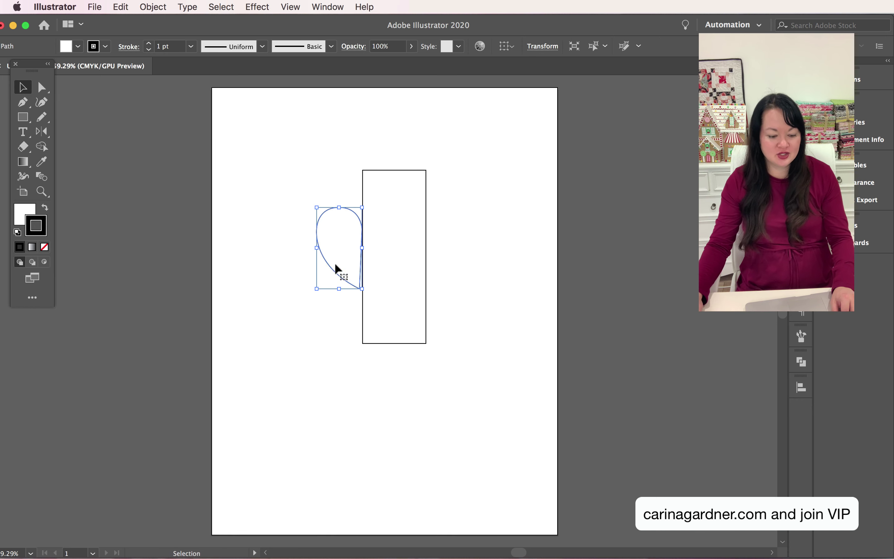
left_click_drag(369, 206, 368, 202)
- Remove the guide rectangle and marquee-select the remaining teardrop half heart
left_click(250, 210)
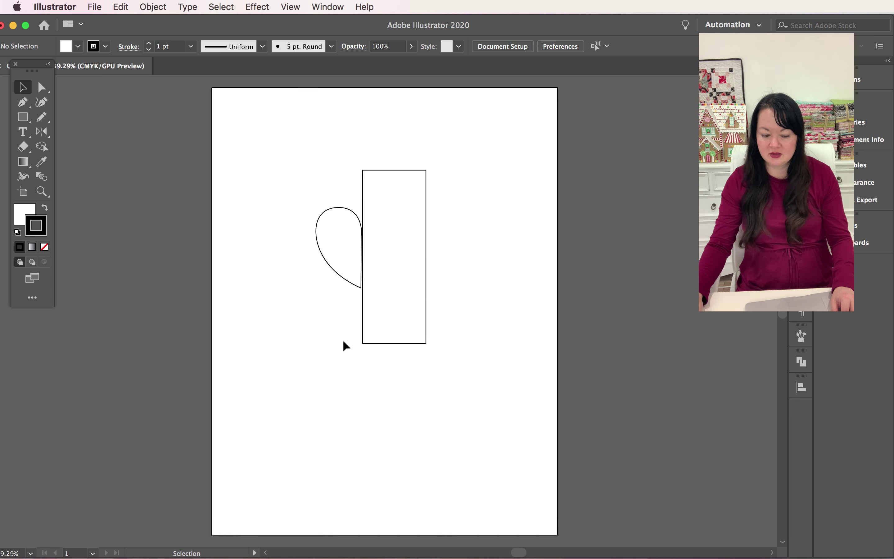
left_click(397, 342)
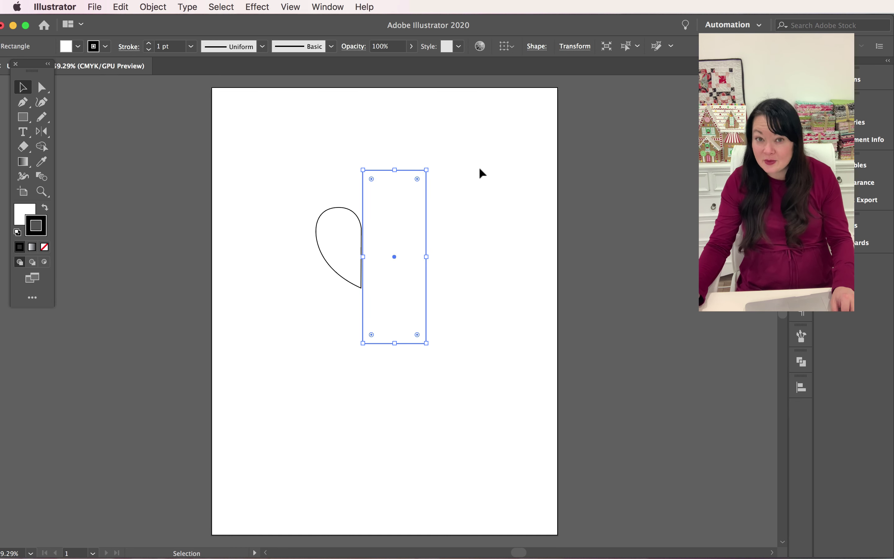
left_click(437, 173)
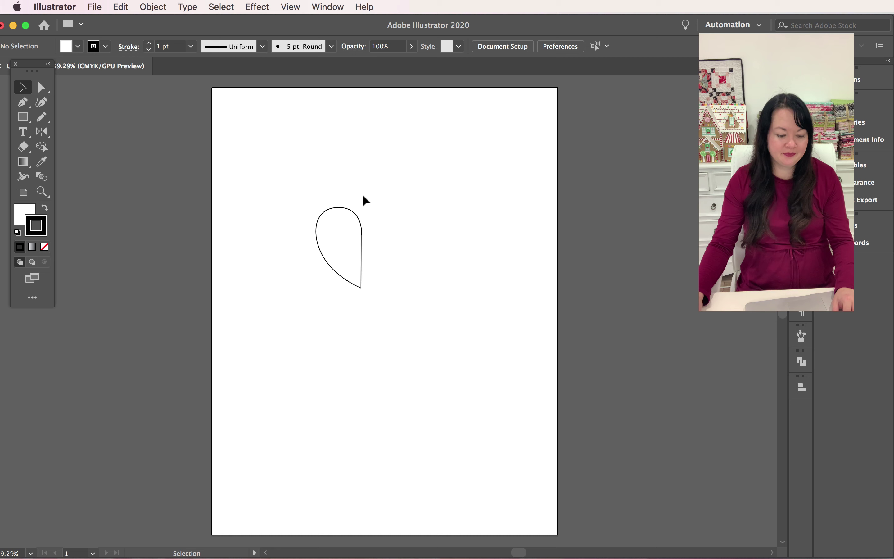
left_click_drag(293, 182, 370, 295)
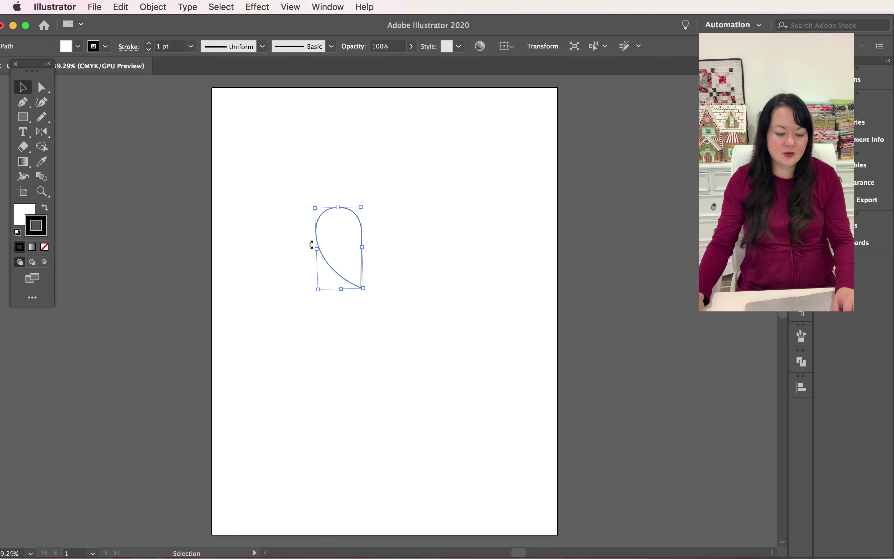
- Give the half heart a black fill and set its stroke to None
left_click(45, 209)
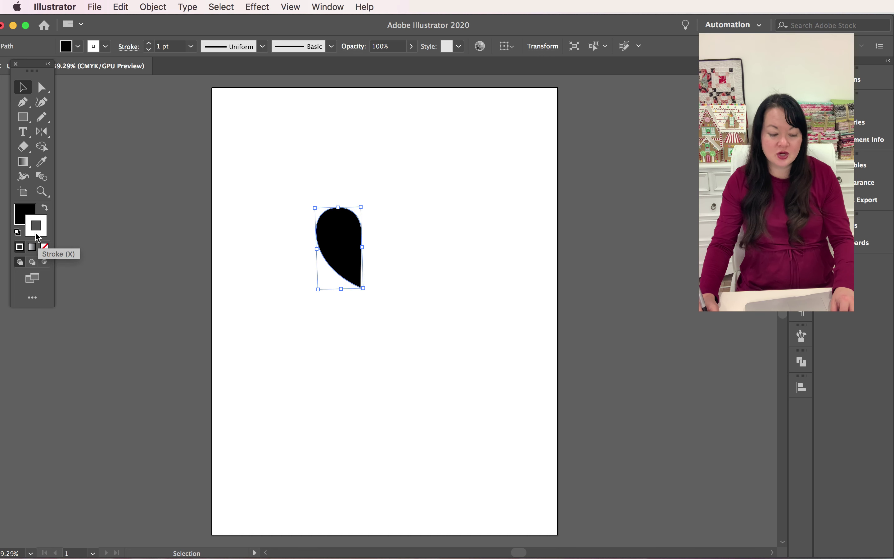
left_click(45, 247)
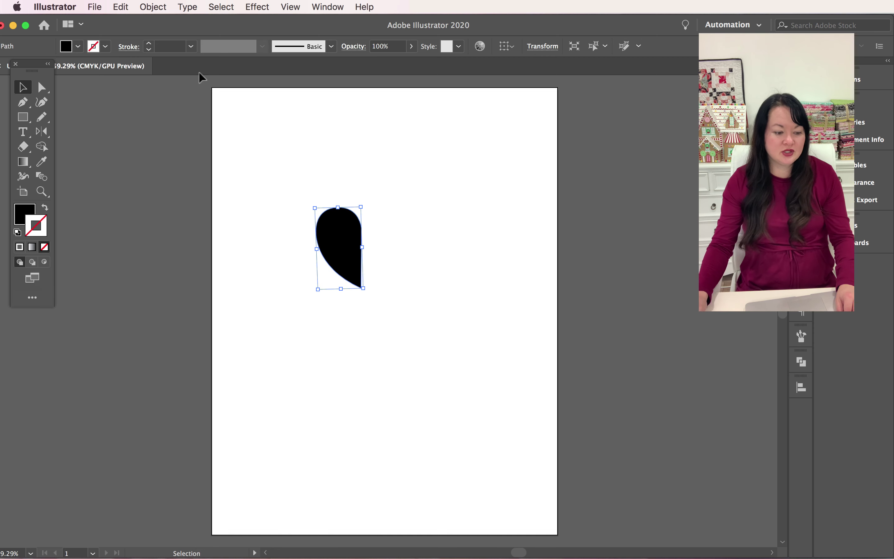
left_click(150, 4)
mouse_move(121, 4)
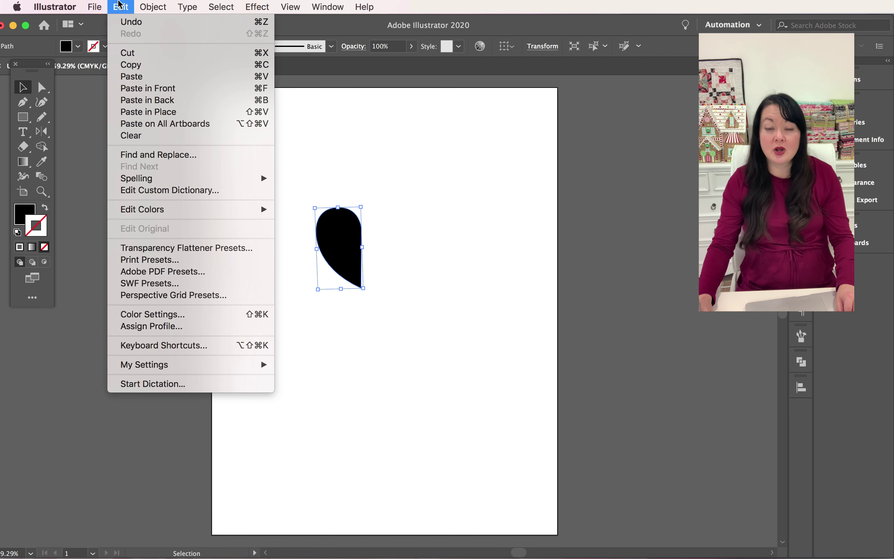
- Copy and paste the black half, moving the duplicate to the right of the original
left_click(136, 70)
left_click(114, 5)
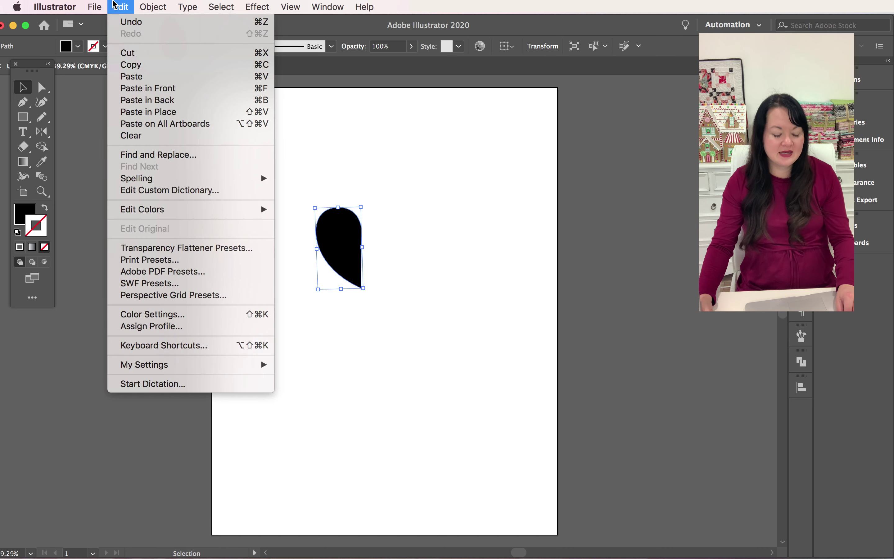
left_click(132, 76)
left_click_drag(385, 319, 393, 252)
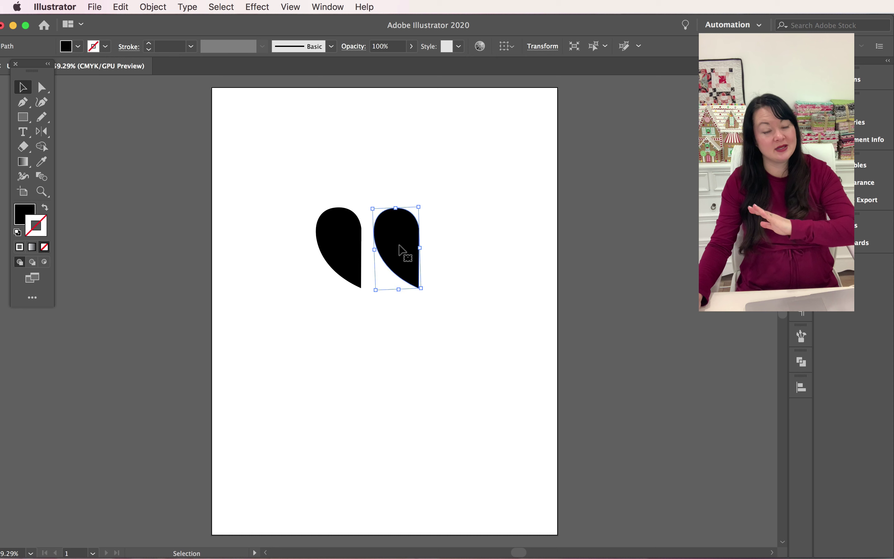
left_click(42, 130)
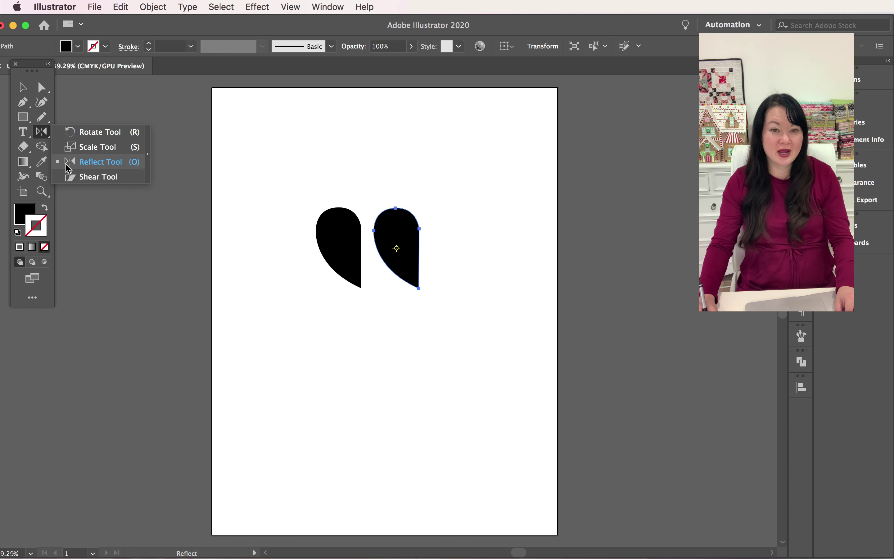
left_click(68, 163)
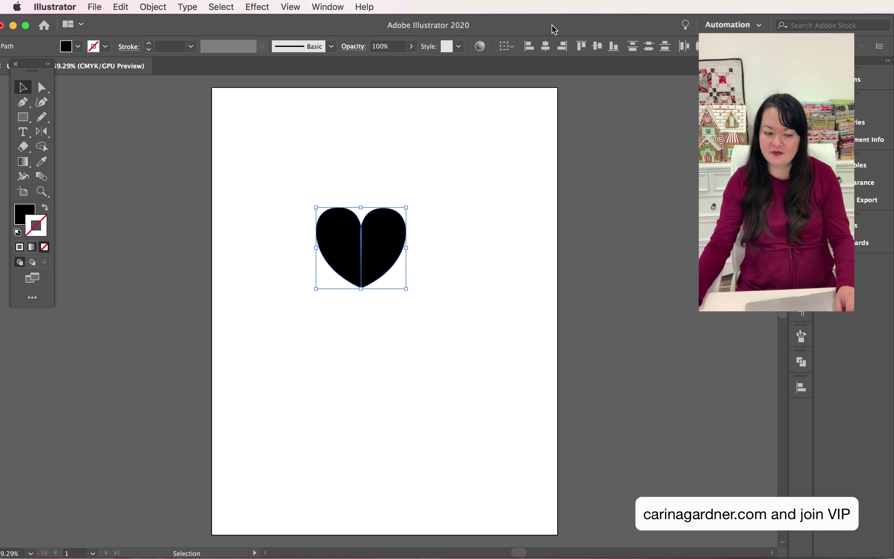
left_click(802, 386)
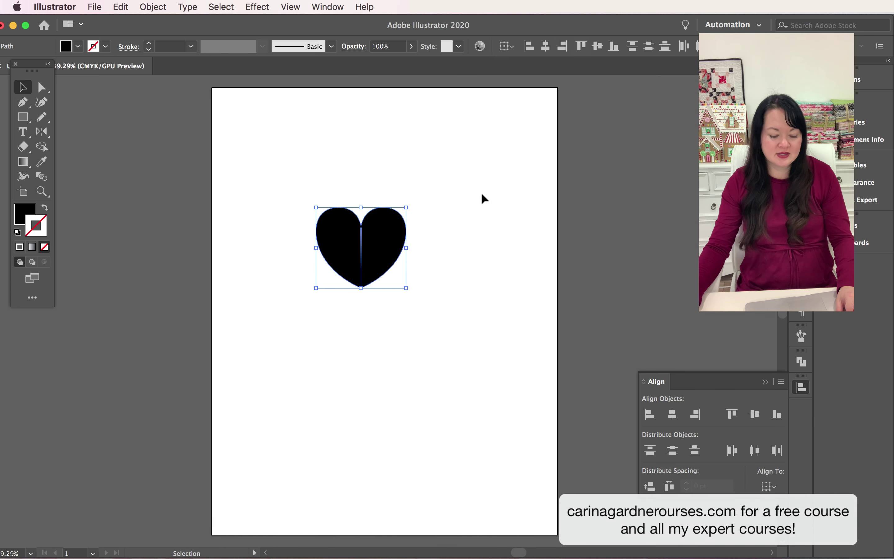
- Click the empty artboard to deselect the two heart halves
left_click(461, 323)
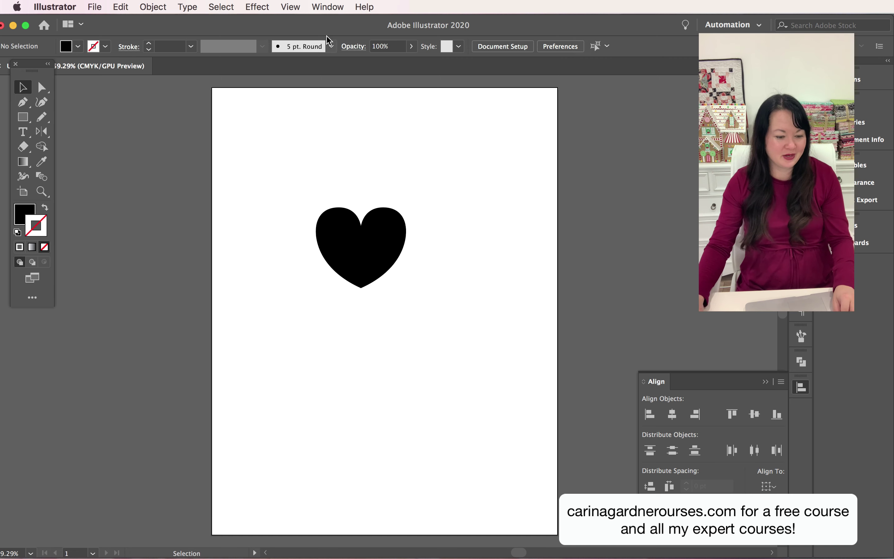
- Open Window > Pathfinder, select both halves, and Unite them into one heart
left_click(329, 5)
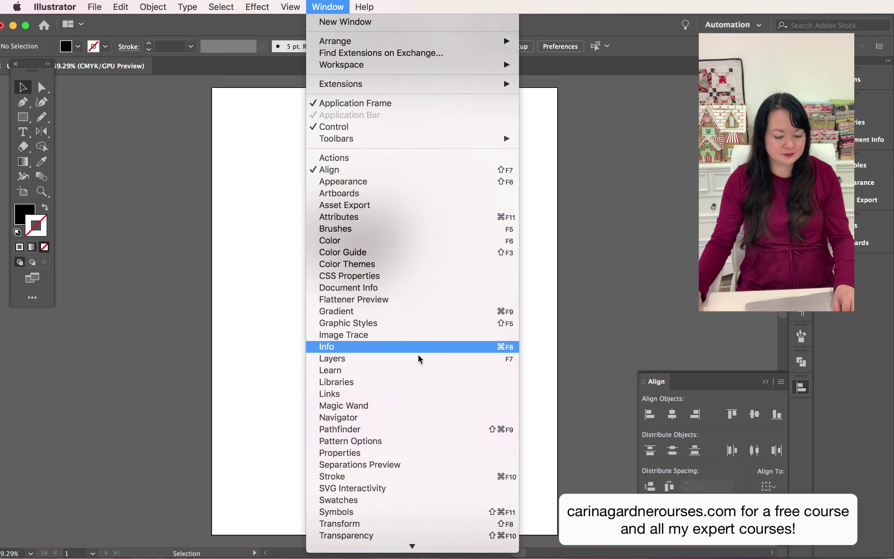
left_click(480, 429)
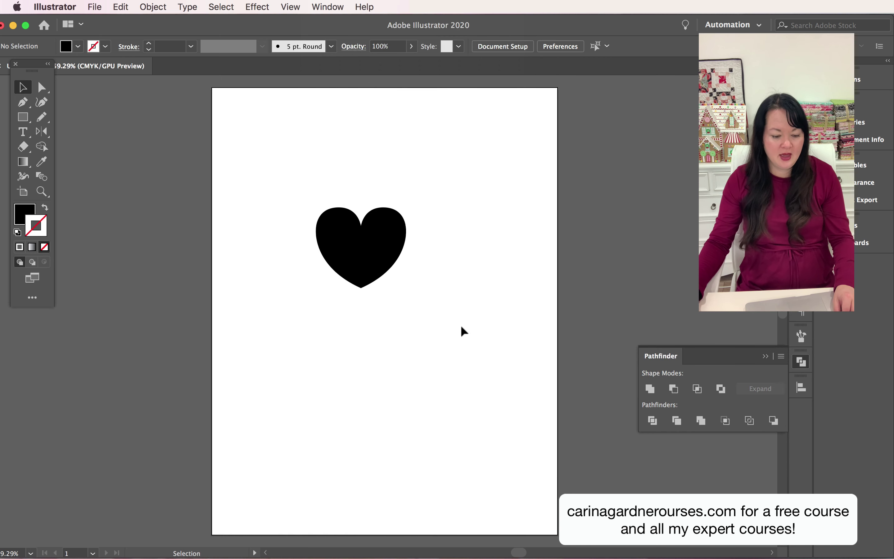
left_click_drag(296, 235, 292, 188)
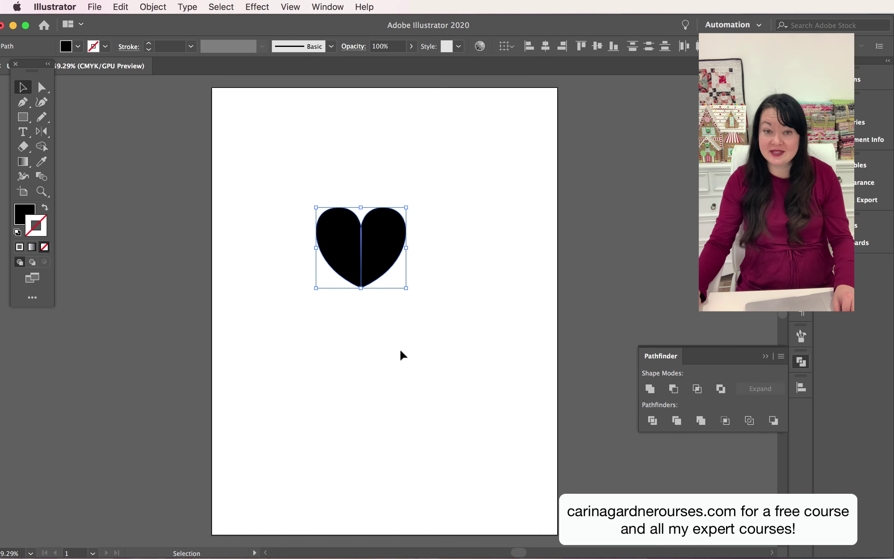
left_click(654, 394)
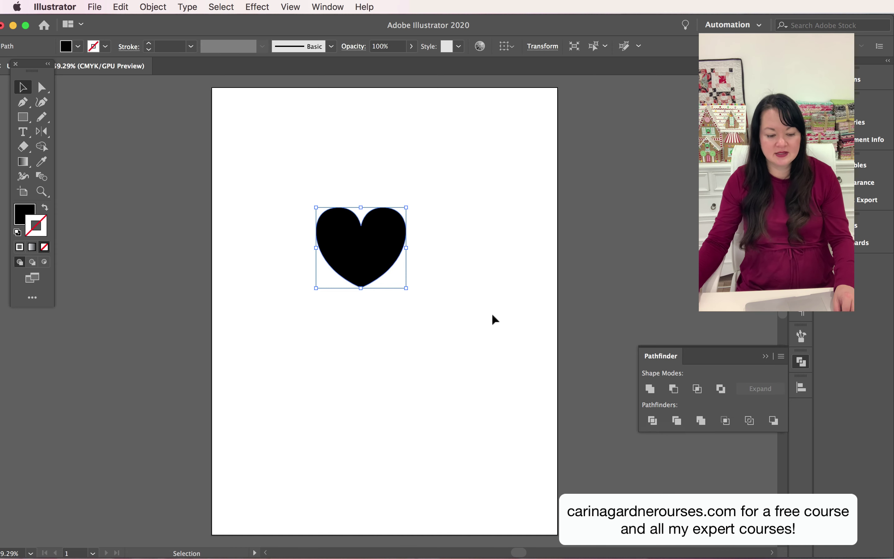